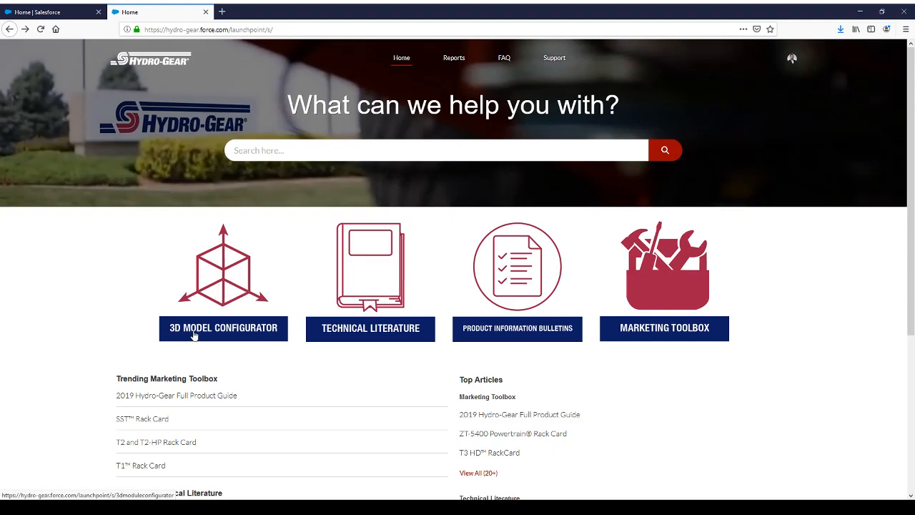
# Open the 3D Model Configurator page and review its transaxle comparison table, including the residential models.
pyautogui.click(220, 288)
pyautogui.scroll(-2, 228, 266)
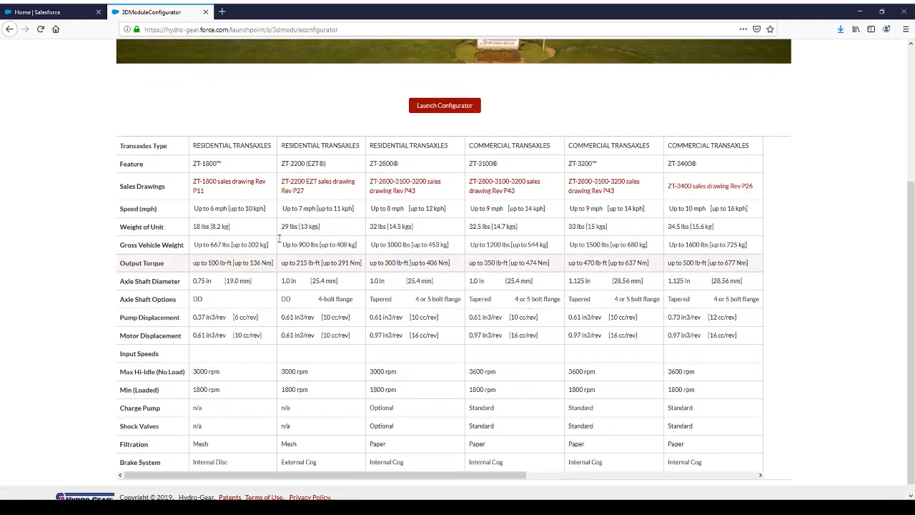
pyautogui.scroll(1, 443, 114)
pyautogui.scroll(2, 444, 142)
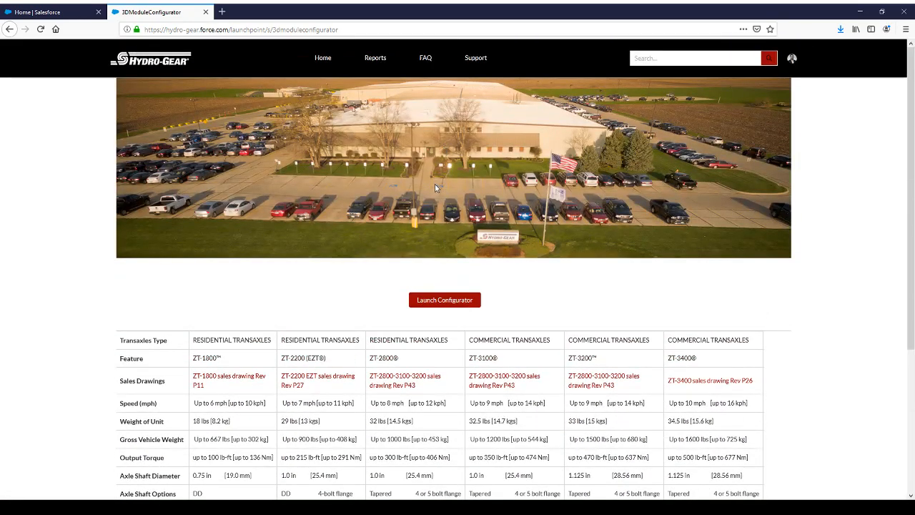
pyautogui.scroll(-2, 351, 302)
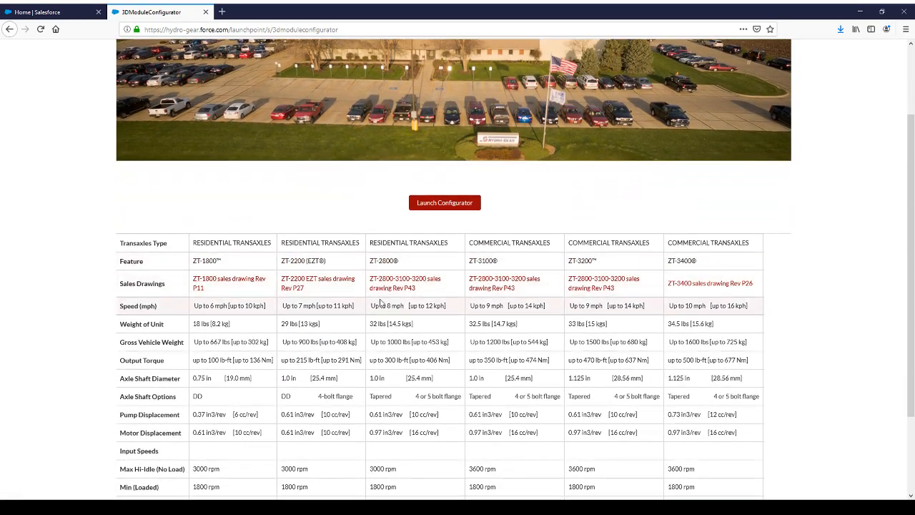
pyautogui.scroll(-2, 525, 349)
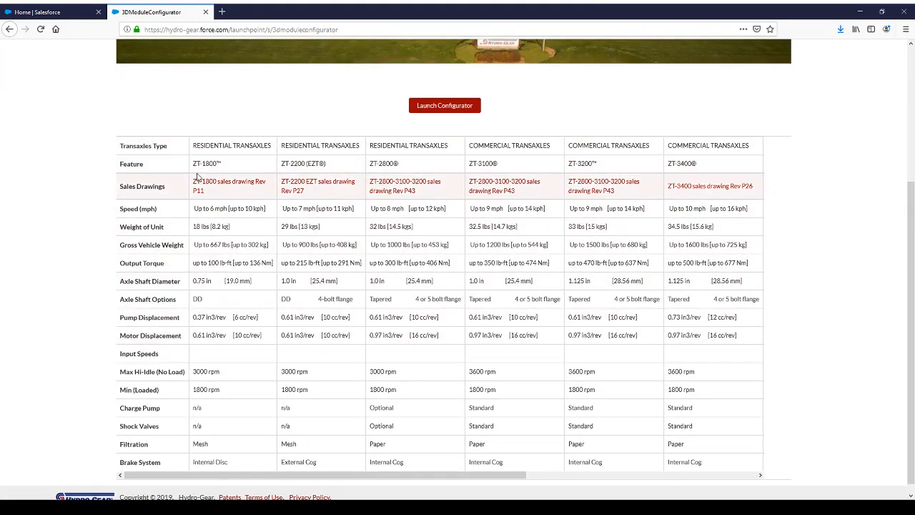
pyautogui.click(323, 170)
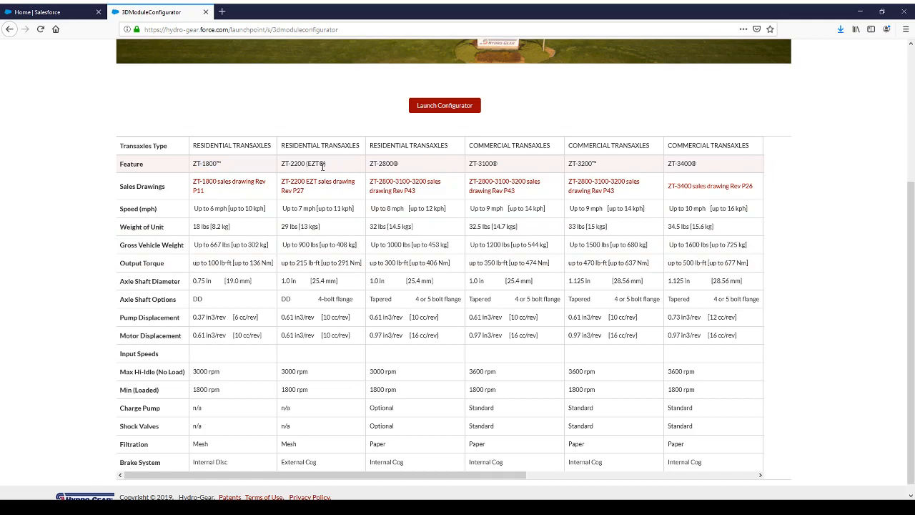
pyautogui.scroll(-1, 422, 472)
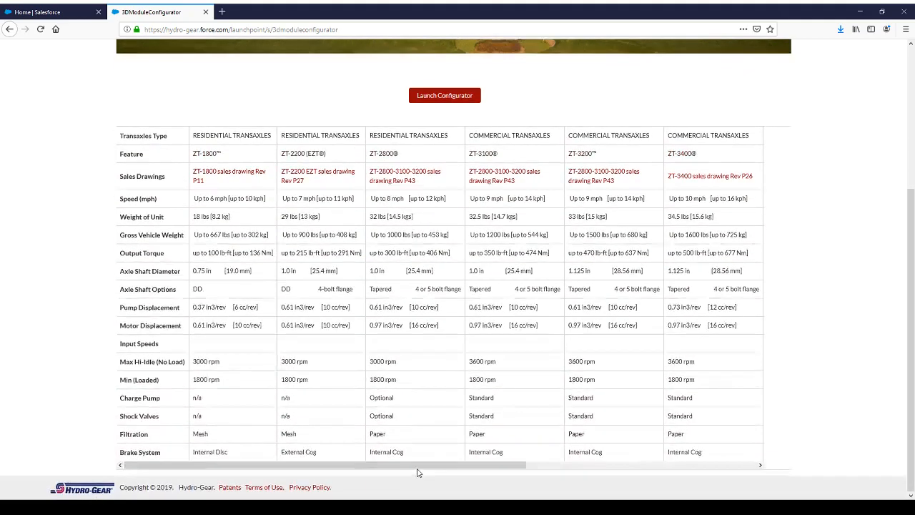
# Examine the comparison table's commercial columns through the ZT-5400 Powertrain and its specification rows.
pyautogui.moveTo(444, 467); pyautogui.dragTo(719, 474)
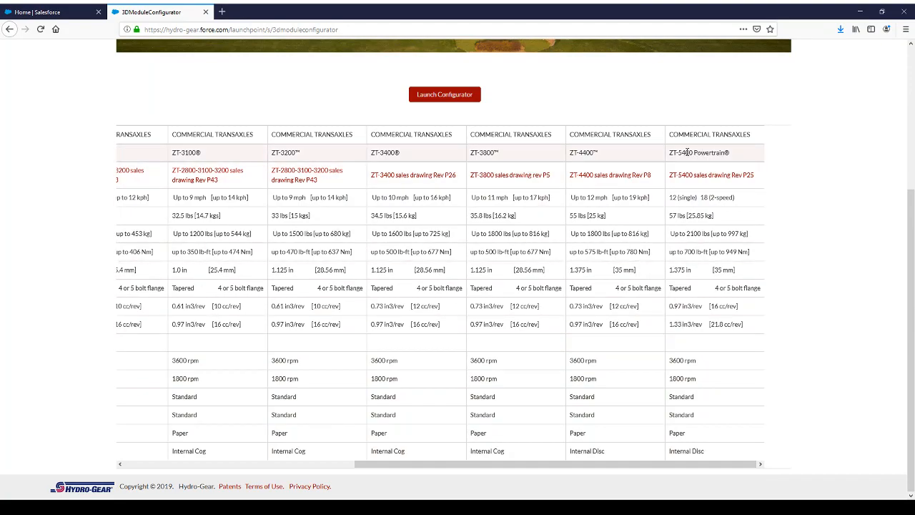
pyautogui.hscroll(-10, 213, 434)
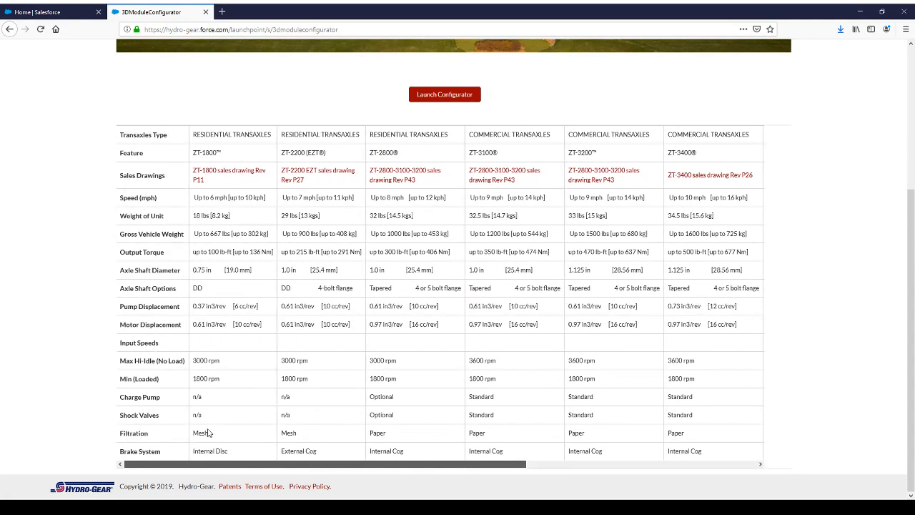
pyautogui.moveTo(212, 431); pyautogui.dragTo(124, 227)
pyautogui.moveTo(401, 466); pyautogui.dragTo(118, 435)
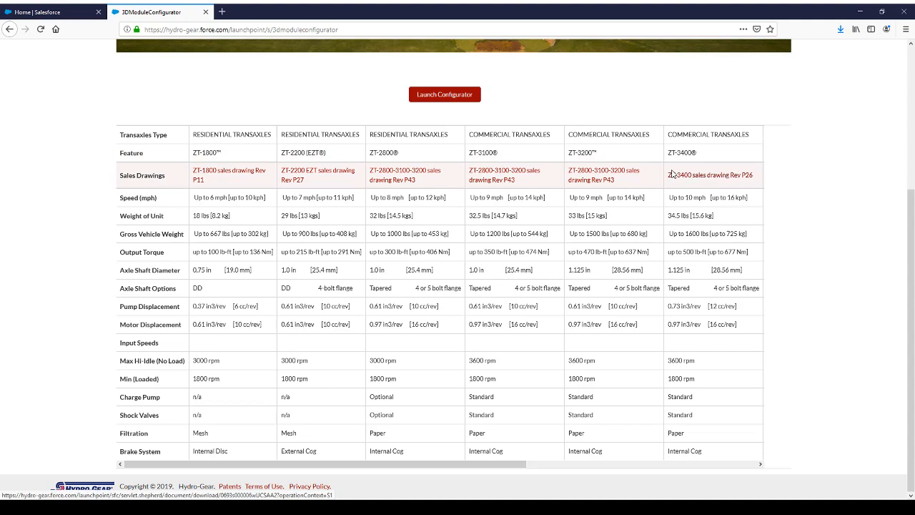
# Open the ZT-3400 sales drawing Rev P26, look through its first pages, and close it.
pyautogui.click(698, 177)
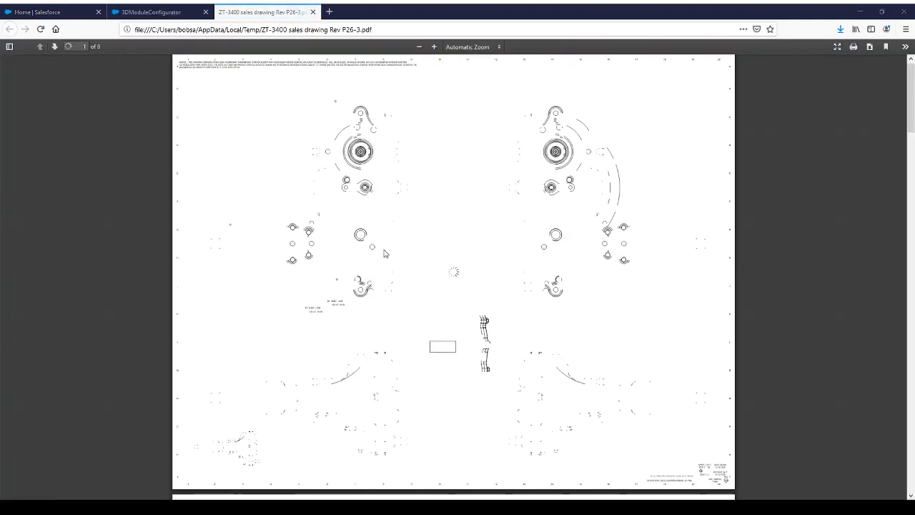
pyautogui.scroll(-10, 508, 193)
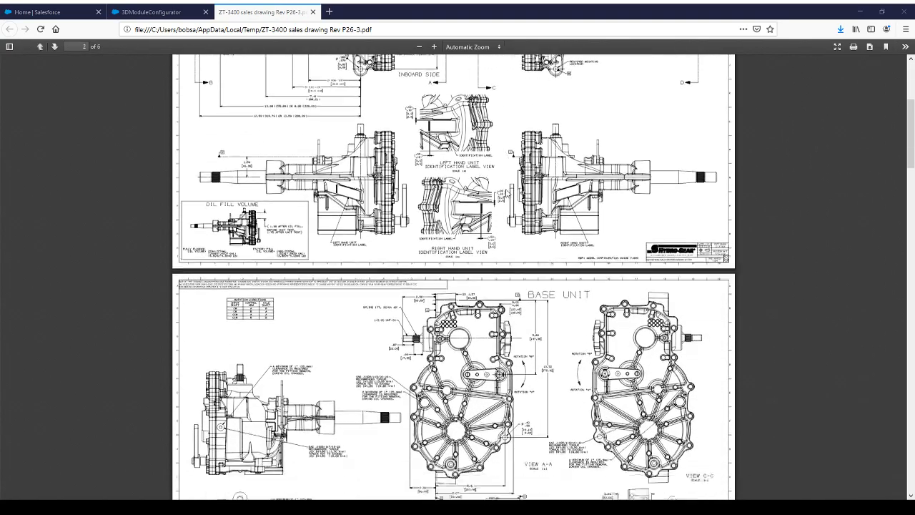
pyautogui.scroll(-2, 506, 192)
pyautogui.scroll(4, 506, 191)
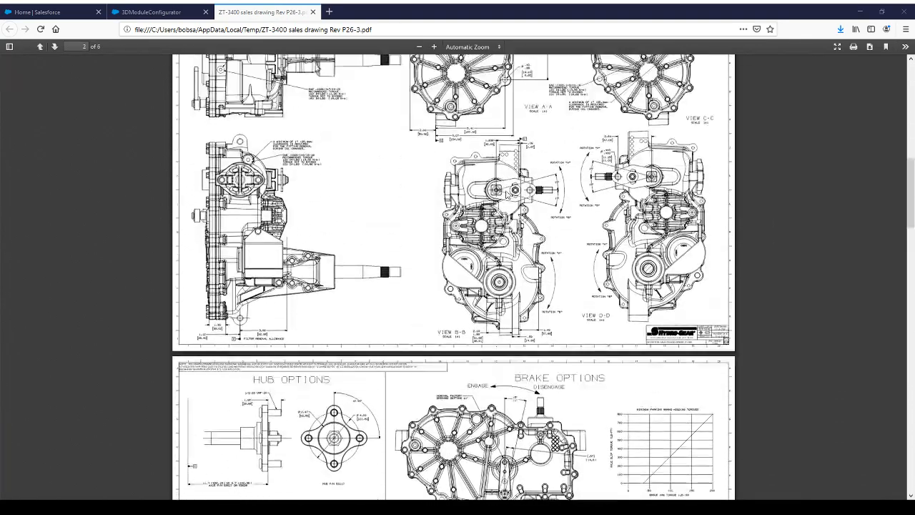
pyautogui.scroll(5, 506, 191)
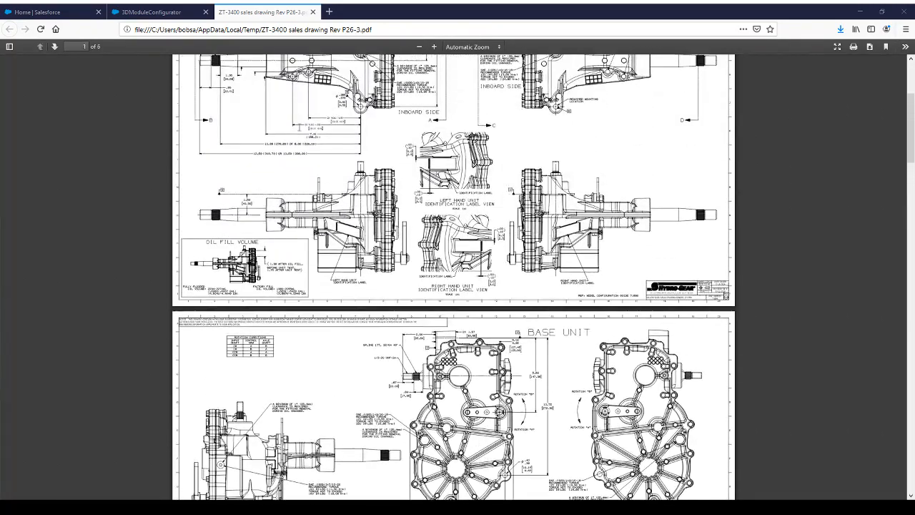
pyautogui.click(312, 13)
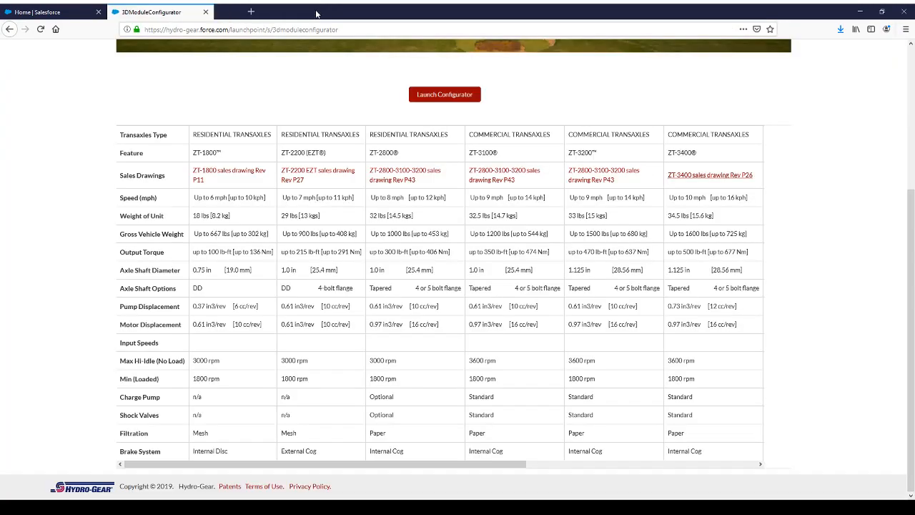
# Launch the configurator and open the ZT-3400 - Integrated Zero-Turn Transaxle model.
pyautogui.scroll(3, 373, 186)
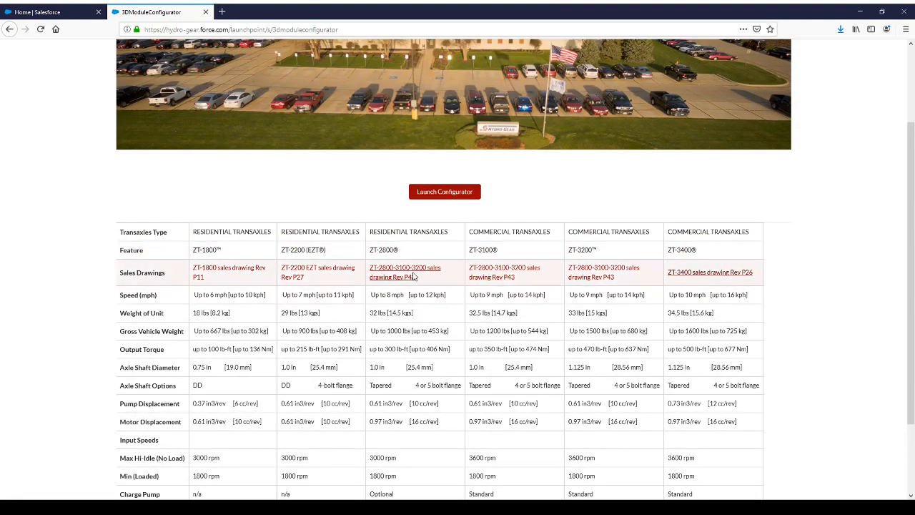
pyautogui.scroll(-3, 450, 347)
pyautogui.scroll(7, 452, 348)
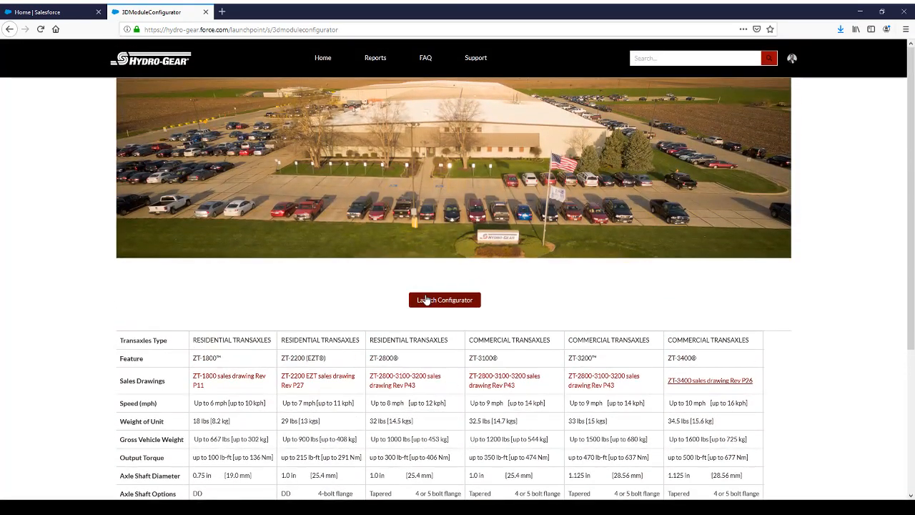
pyautogui.click(431, 301)
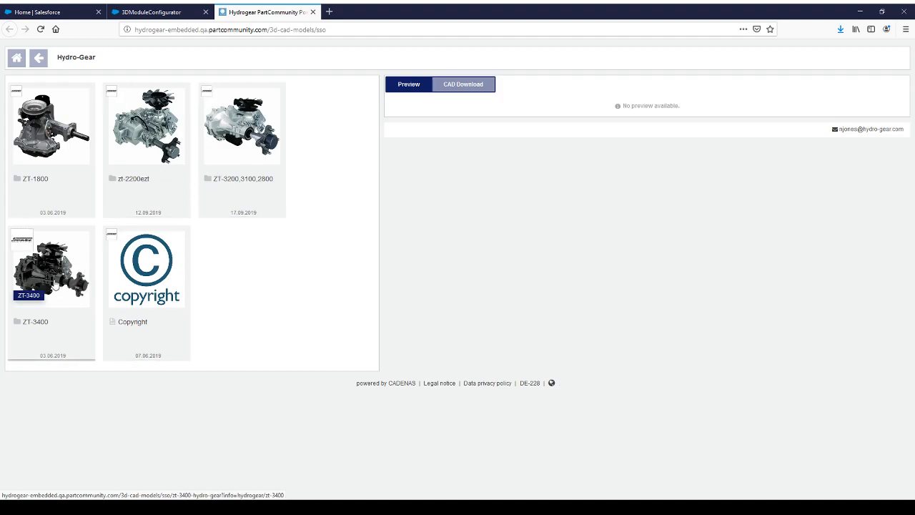
pyautogui.click(54, 282)
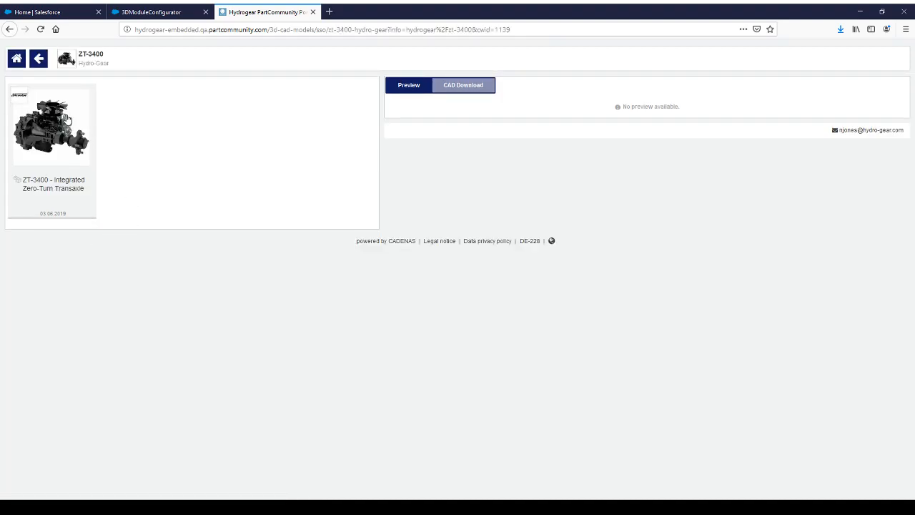
pyautogui.click(65, 132)
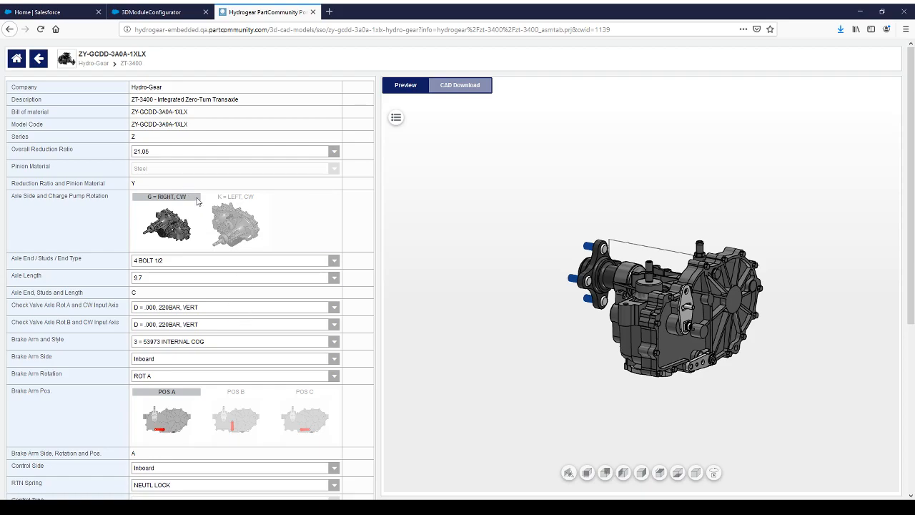
# Look over the ZT-3400 options and model, and set Axle Side and Charge Pump Rotation to K = LEFT, CW.
pyautogui.scroll(-5, 207, 215)
pyautogui.scroll(5, 258, 285)
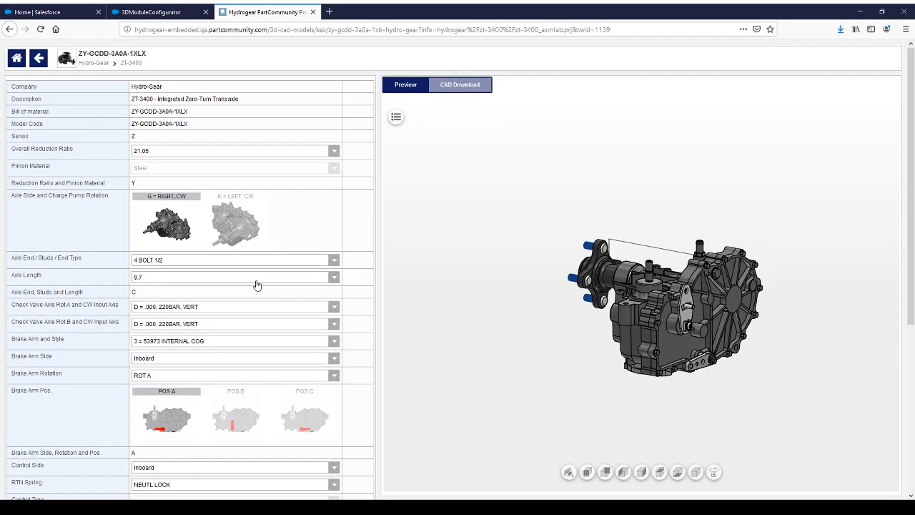
pyautogui.moveTo(613, 299); pyautogui.dragTo(744, 355)
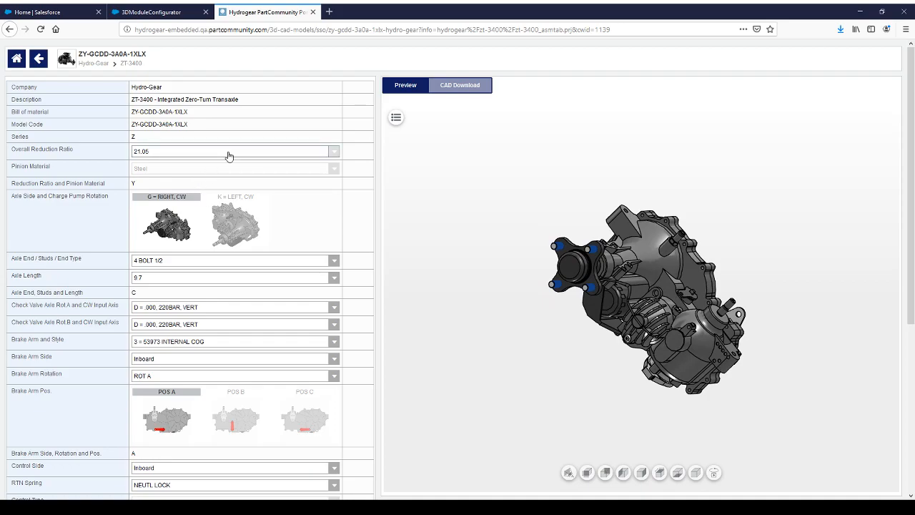
pyautogui.click(236, 226)
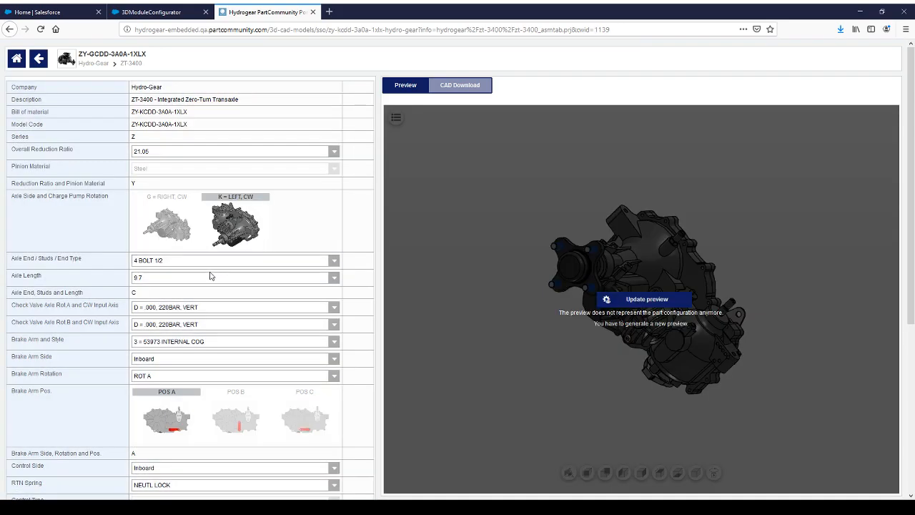
# Set the RTN Spring to RTN and the Fan to Pulley Configuration to Fan Above (Preferred).
pyautogui.scroll(-3, 188, 263)
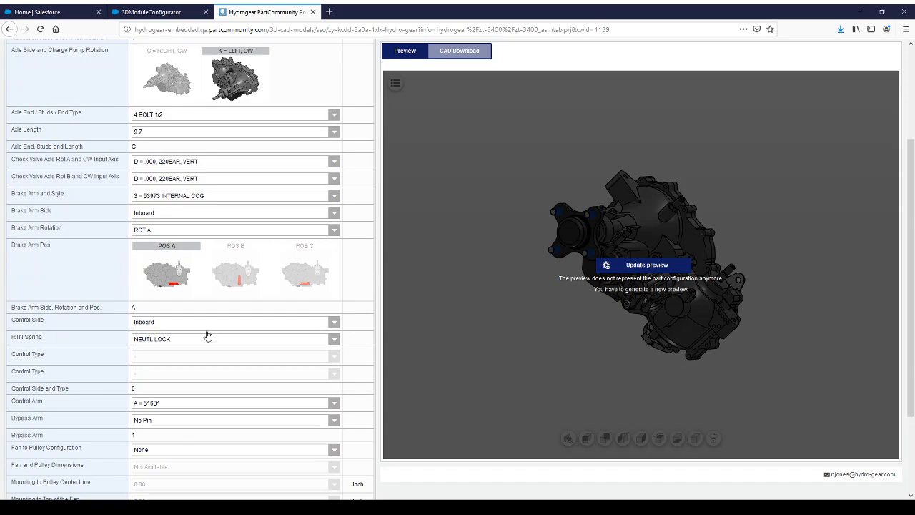
pyautogui.scroll(-2, 186, 308)
pyautogui.click(171, 243)
pyautogui.click(156, 265)
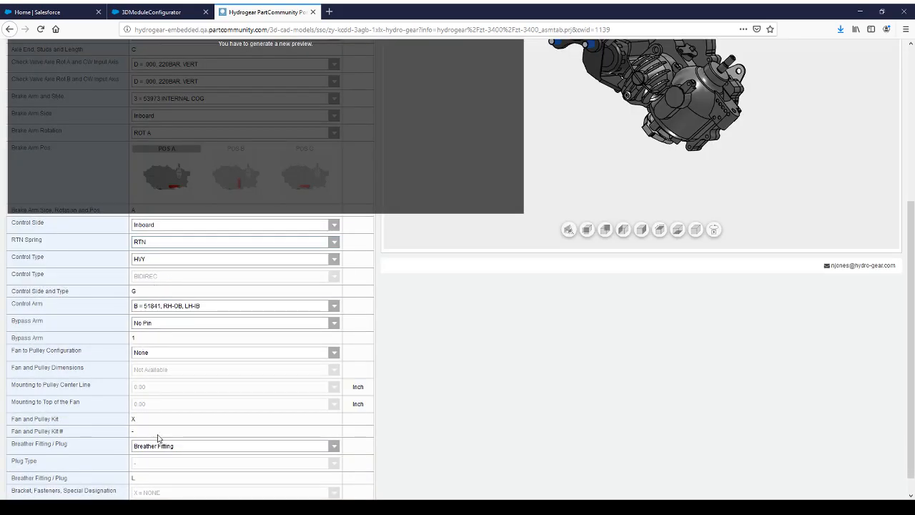
pyautogui.click(150, 352)
pyautogui.click(164, 376)
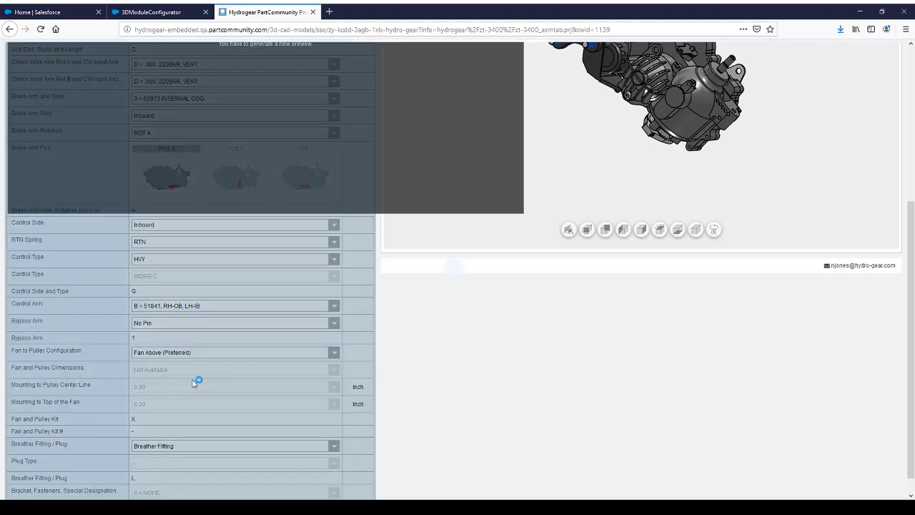
# Regenerate the 3D preview for the changed configuration and check the bill of material, model code and series entries.
pyautogui.scroll(5, 333, 306)
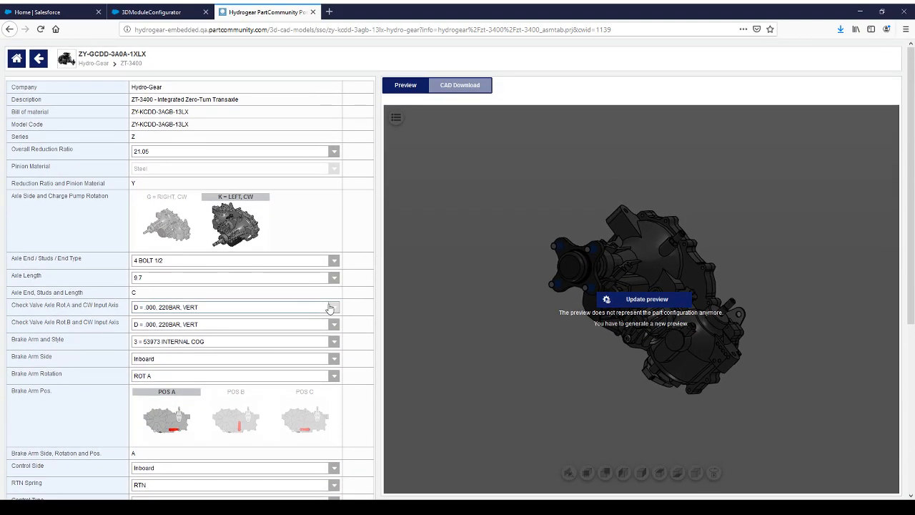
pyautogui.click(665, 306)
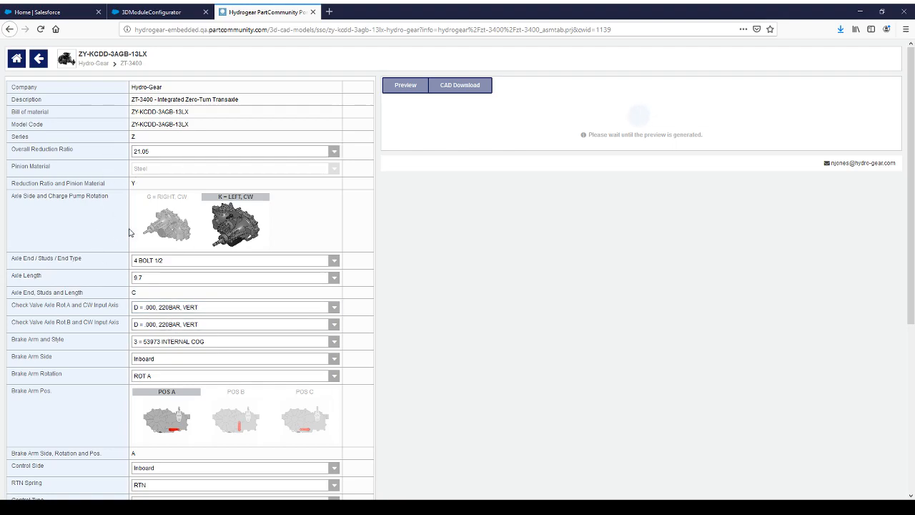
pyautogui.click(204, 115)
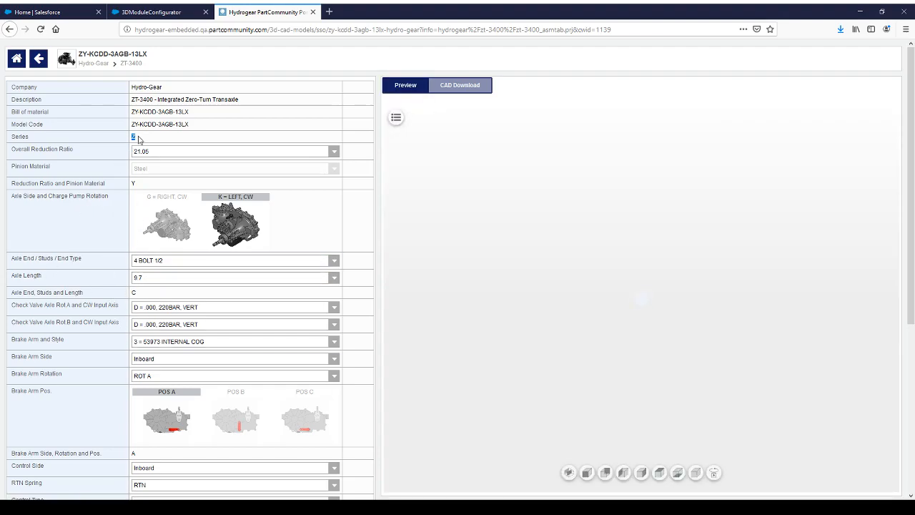
pyautogui.click(139, 140)
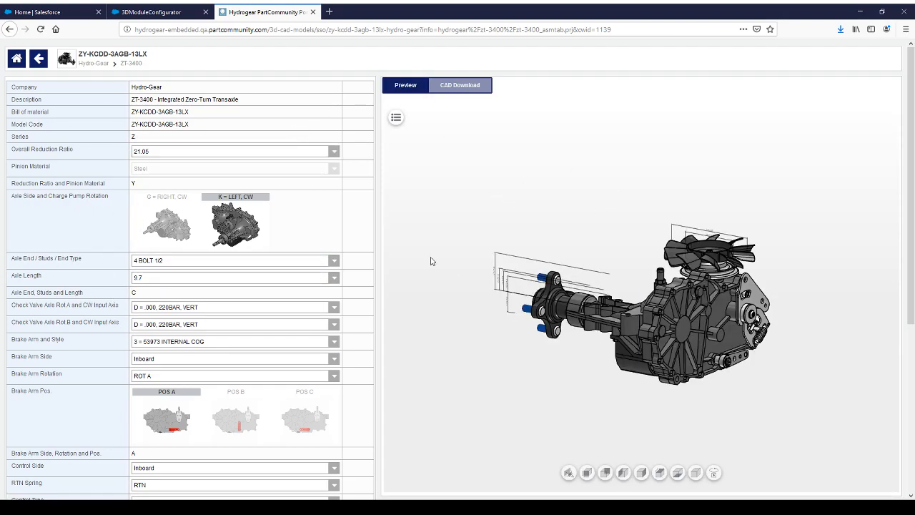
# Inspect the updated transaxle model from several sides, checking the fan, housing and axle flange against the bill of material code.
pyautogui.moveTo(565, 302); pyautogui.dragTo(798, 343)
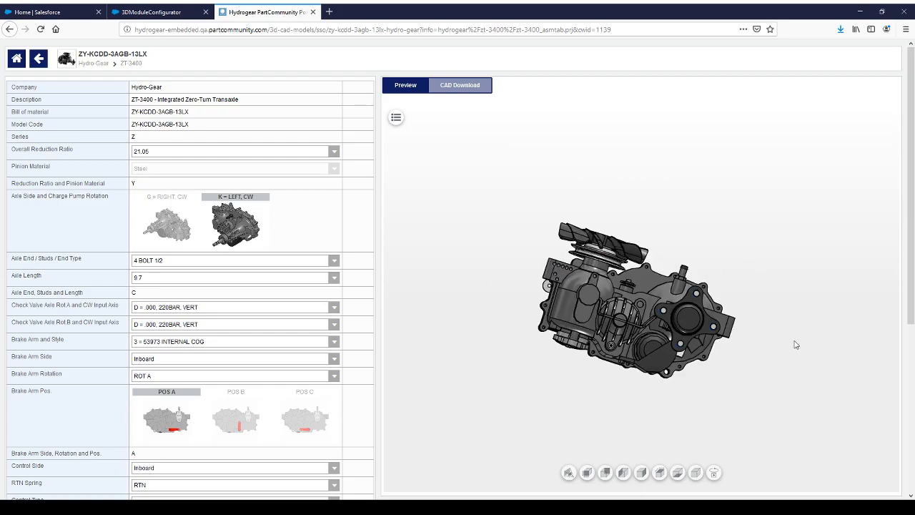
pyautogui.moveTo(686, 294); pyautogui.dragTo(633, 303)
pyautogui.moveTo(404, 236); pyautogui.dragTo(748, 320)
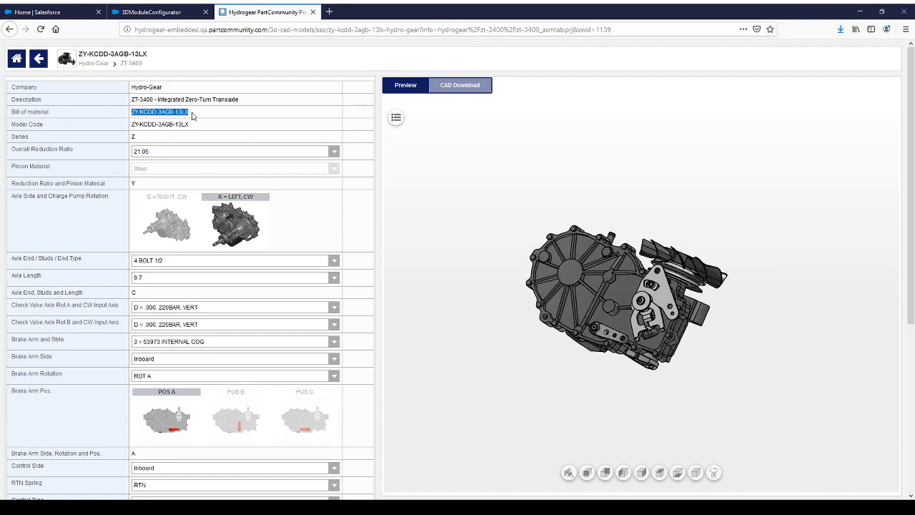
pyautogui.moveTo(563, 236); pyautogui.dragTo(678, 299)
# Examine the transaxle model at different magnifications and from above, including the dimensions around the fan and axle.
pyautogui.scroll(3, 679, 297)
pyautogui.scroll(-5, 678, 297)
pyautogui.scroll(-1, 679, 297)
pyautogui.scroll(3, 676, 321)
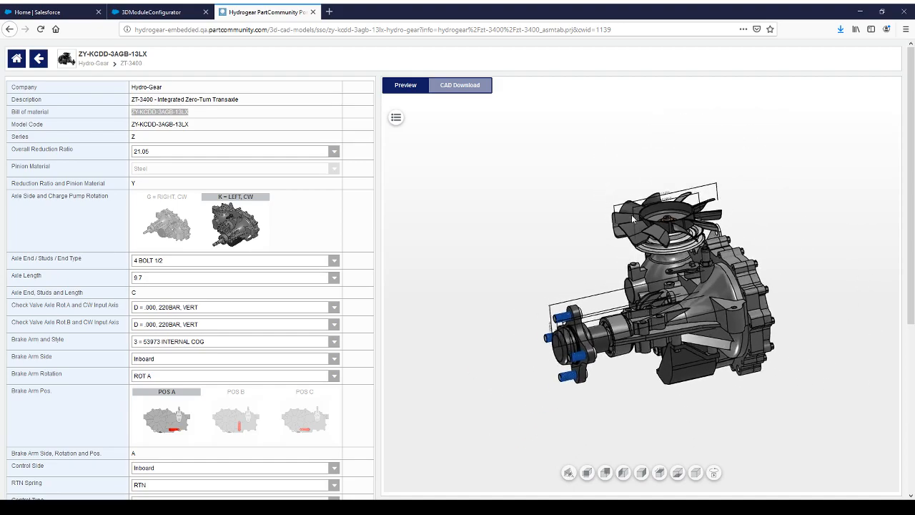
pyautogui.scroll(-5, 604, 100)
pyautogui.scroll(3, 650, 275)
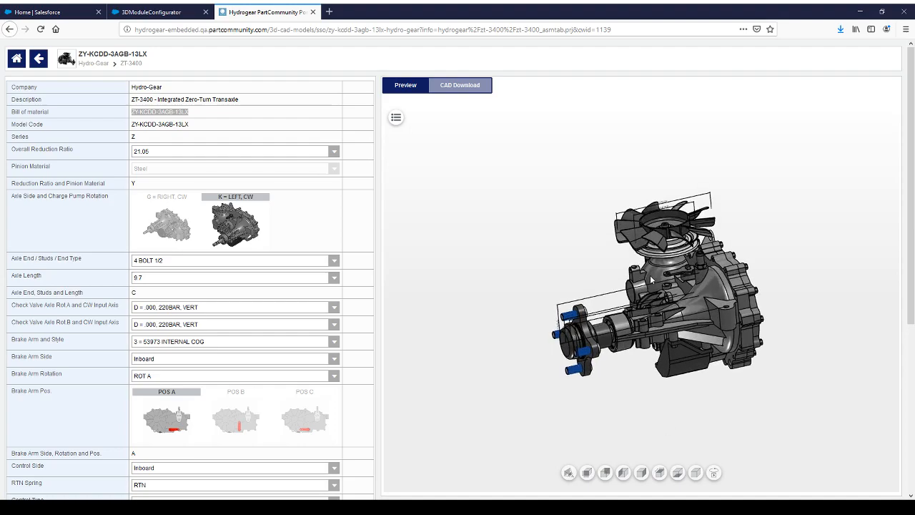
pyautogui.moveTo(663, 276); pyautogui.dragTo(765, 271)
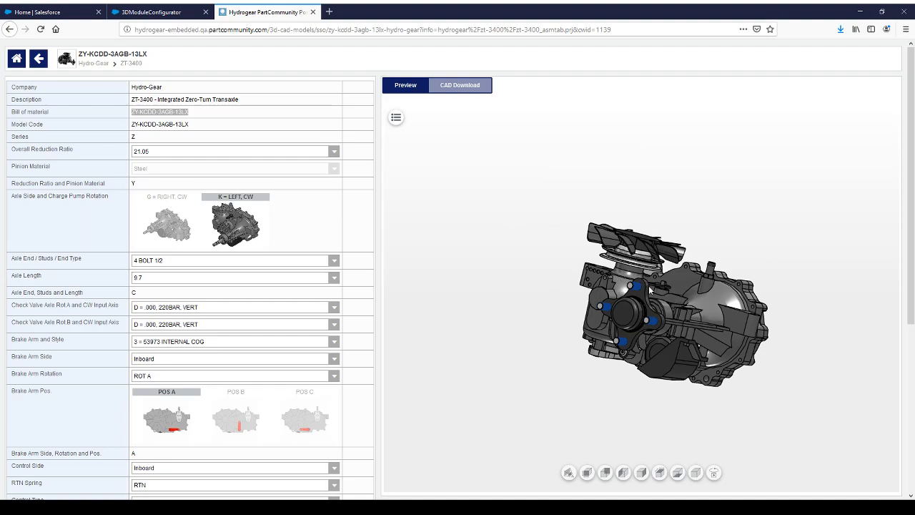
pyautogui.moveTo(648, 294); pyautogui.dragTo(641, 239, button='right')
pyautogui.moveTo(641, 238); pyautogui.dragTo(671, 265)
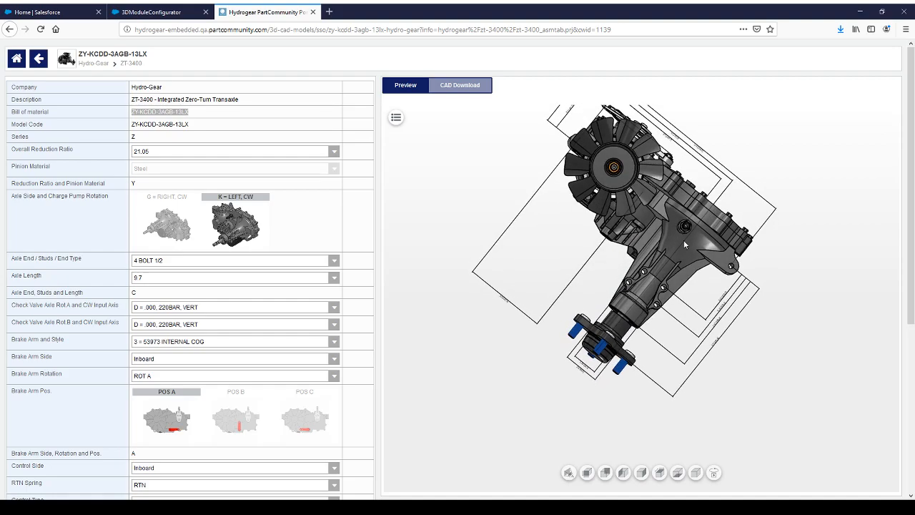
# Inspect the transaxle's fan, housing and overall dimensions close up, and then the whole model from an angle.
pyautogui.scroll(8, 726, 284)
pyautogui.moveTo(722, 289); pyautogui.dragTo(672, 216)
pyautogui.moveTo(670, 216); pyautogui.dragTo(558, 272, button='right')
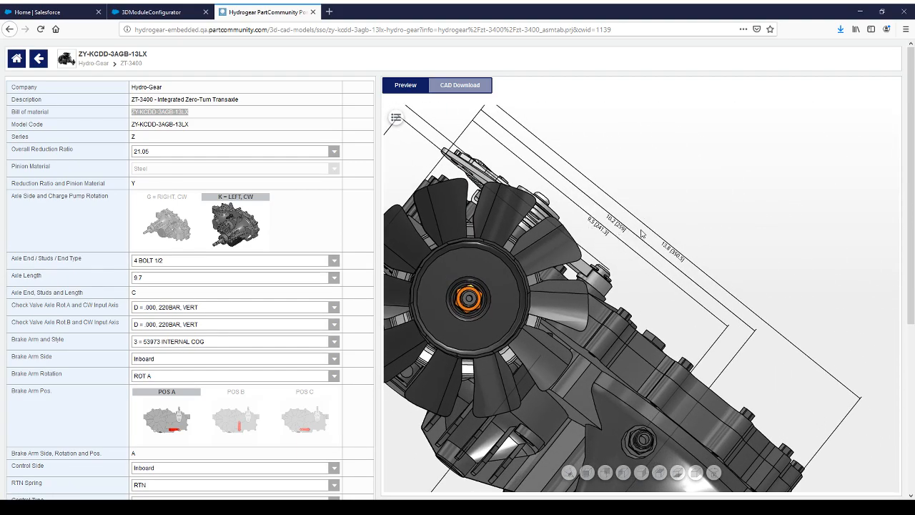
pyautogui.moveTo(632, 308); pyautogui.dragTo(644, 258)
pyautogui.scroll(-5, 644, 258)
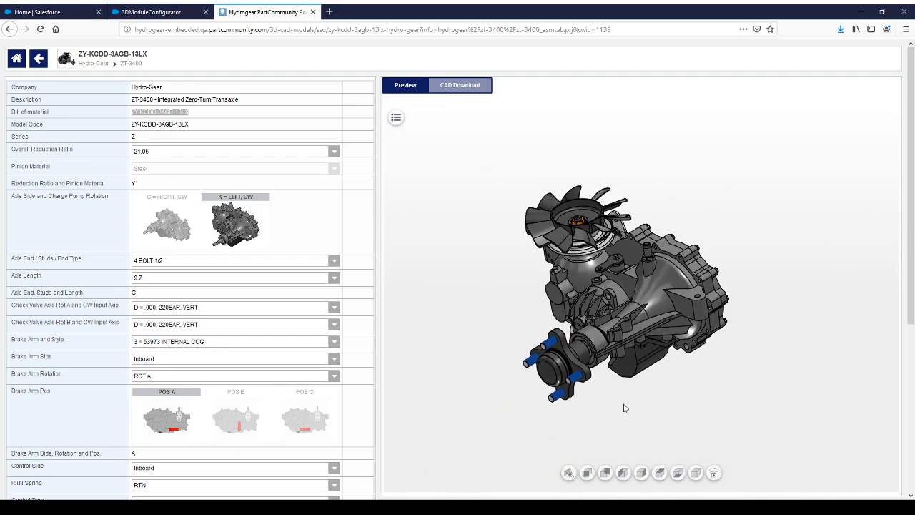
# View the transaxle from the front, back and side in the standard views, and then in 3D with the fan and axle flange visible.
pyautogui.click(587, 473)
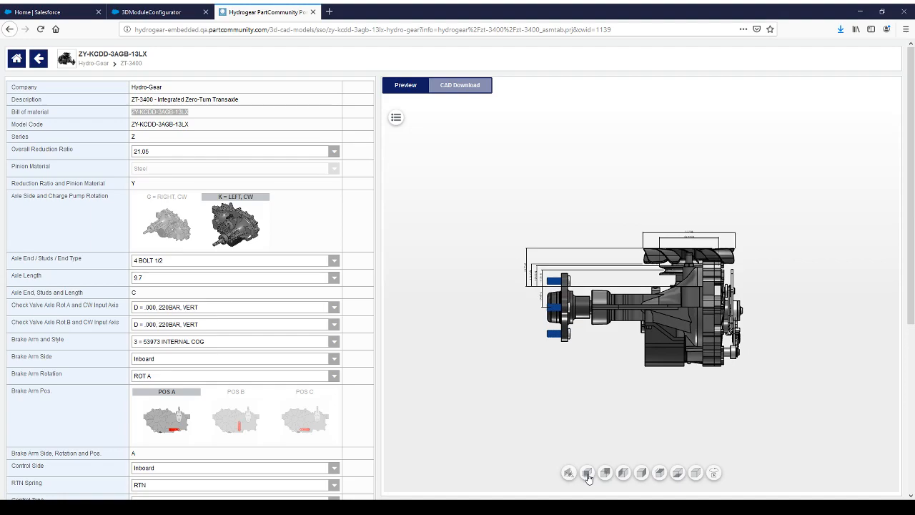
pyautogui.click(606, 474)
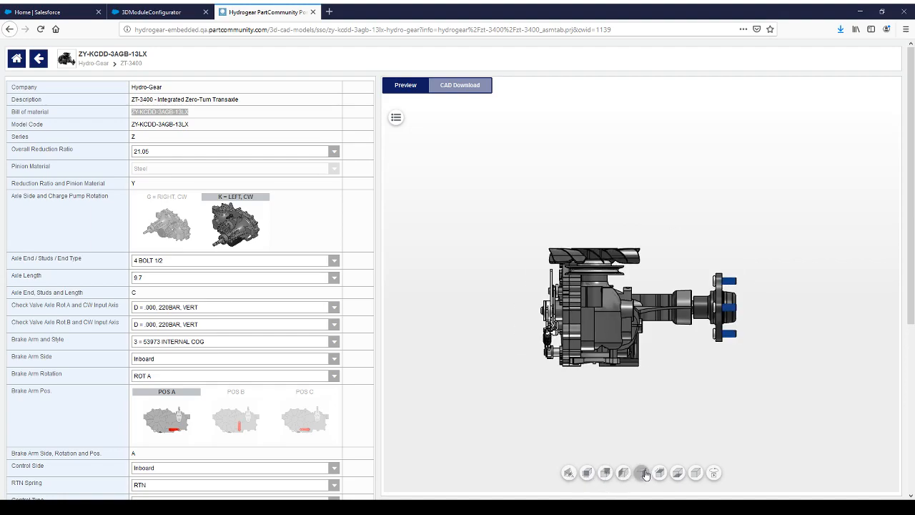
pyautogui.click(645, 475)
pyautogui.click(711, 474)
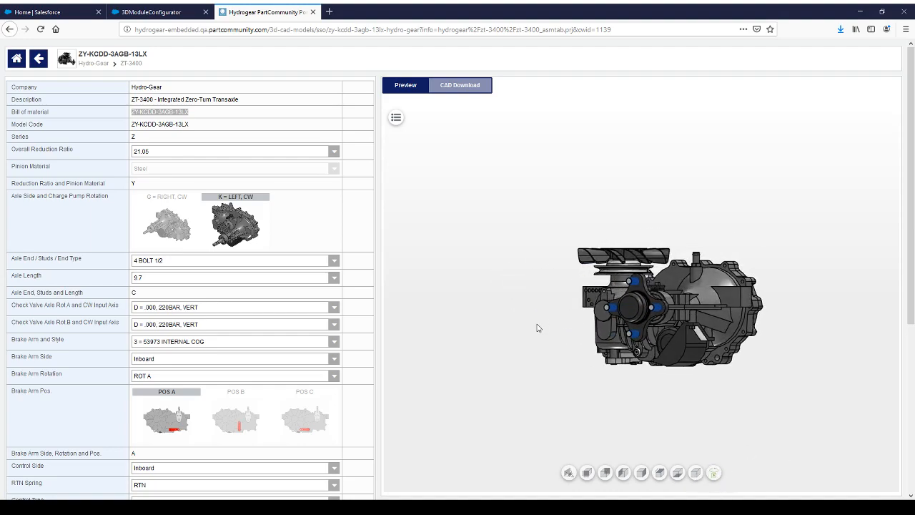
pyautogui.click(712, 475)
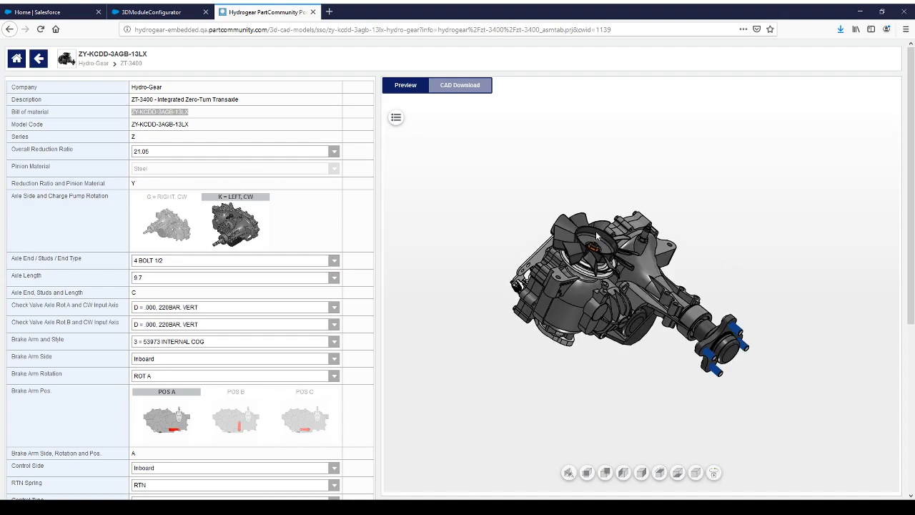
# Open the CAD download format selection, filter it by 3D and by 2D formats, and browse the full unfiltered list.
pyautogui.click(458, 85)
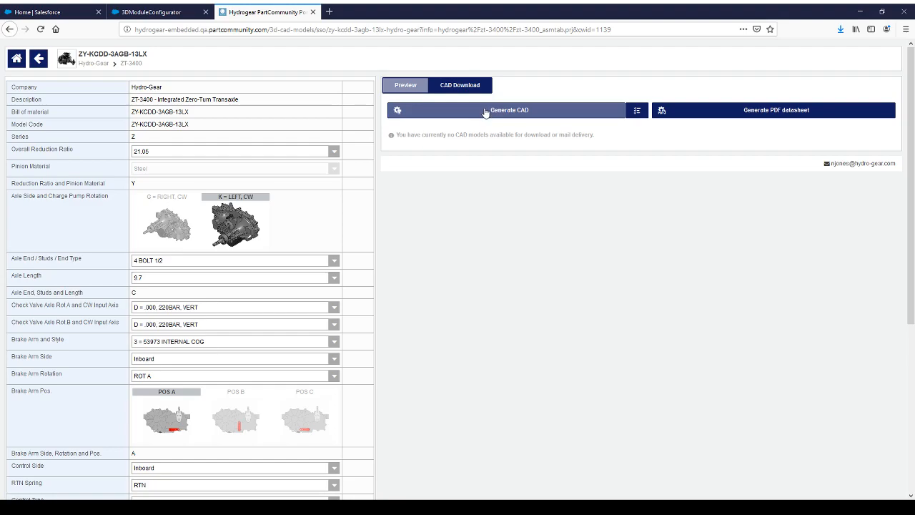
pyautogui.click(635, 112)
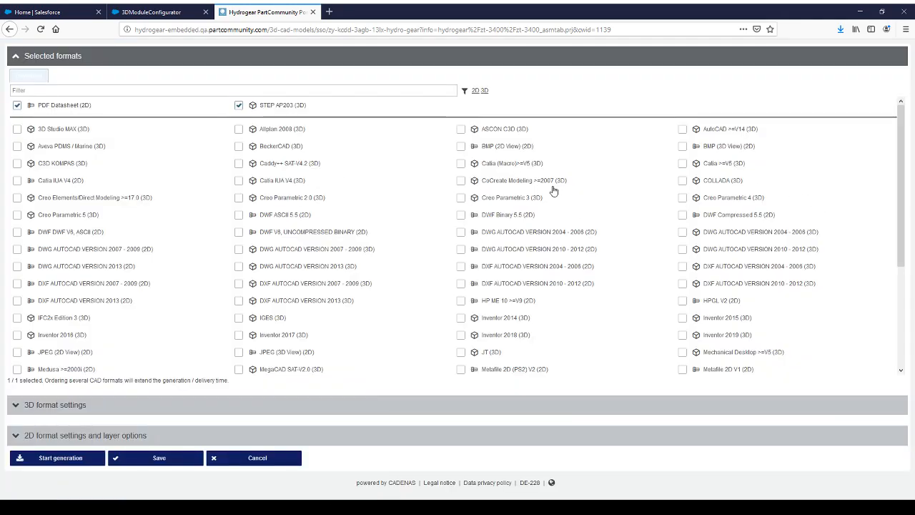
pyautogui.click(483, 91)
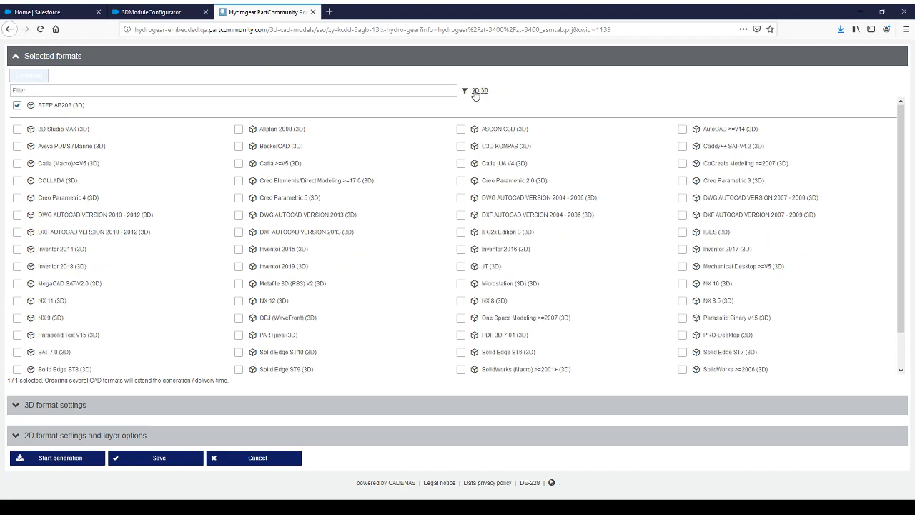
pyautogui.click(475, 91)
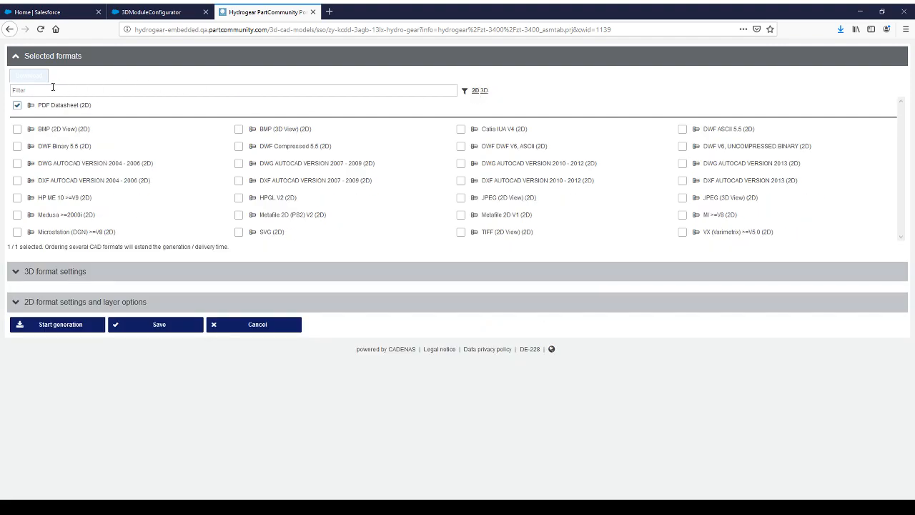
pyautogui.click(485, 92)
pyautogui.click(484, 92)
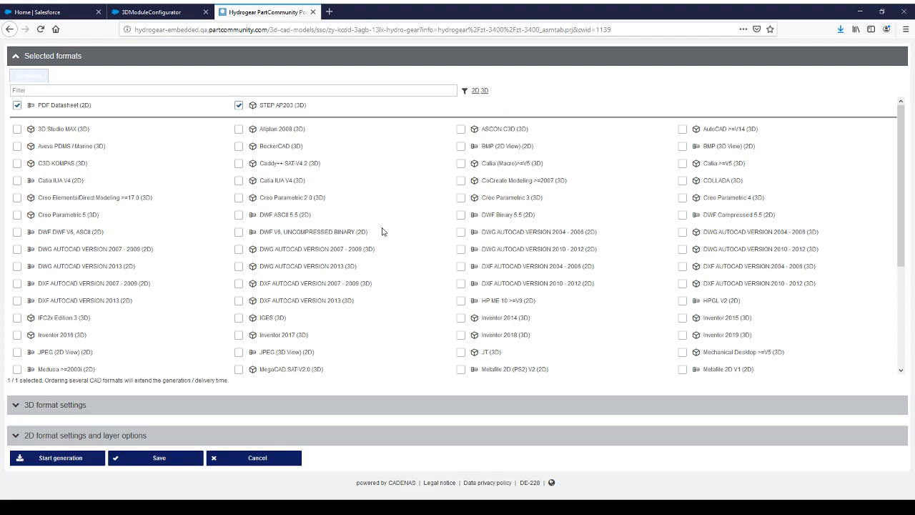
pyautogui.scroll(-3, 262, 271)
pyautogui.scroll(4, 262, 271)
pyautogui.scroll(-4, 147, 331)
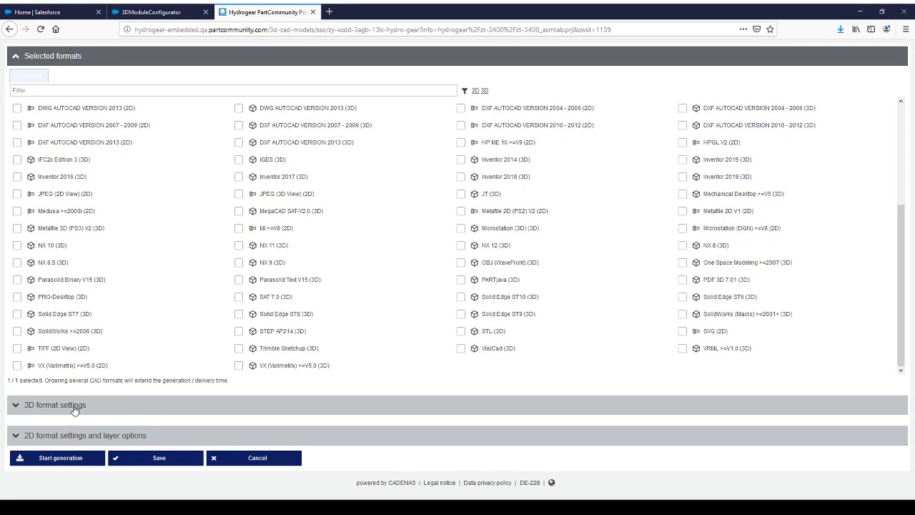
# Review the 3D format settings and the 2D format settings and layer options, and start generating the PDF Datasheet and STEP AP203 files.
pyautogui.click(15, 405)
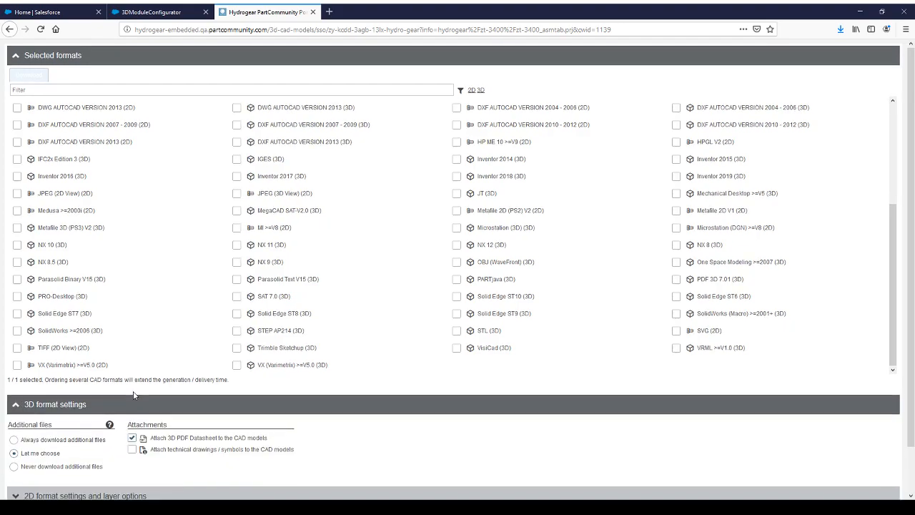
pyautogui.scroll(-1, 27, 450)
pyautogui.click(31, 445)
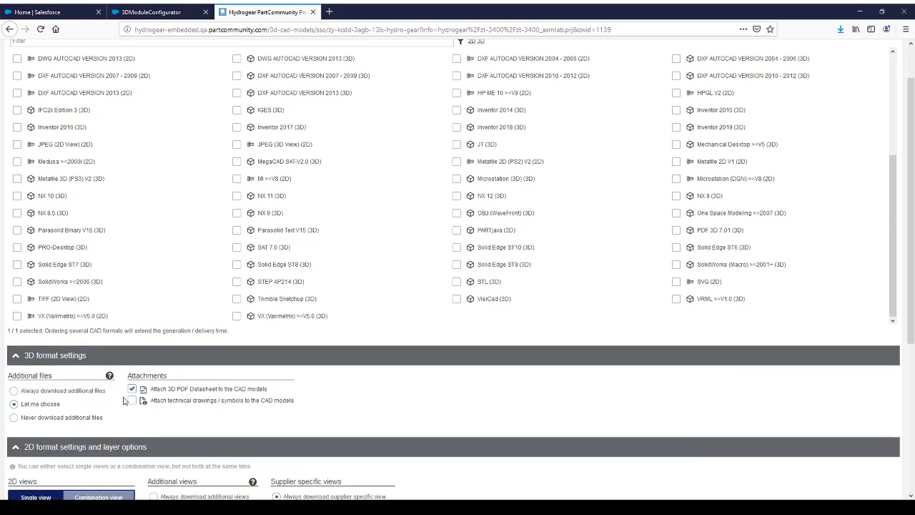
pyautogui.scroll(-4, 214, 359)
pyautogui.scroll(-1, 256, 307)
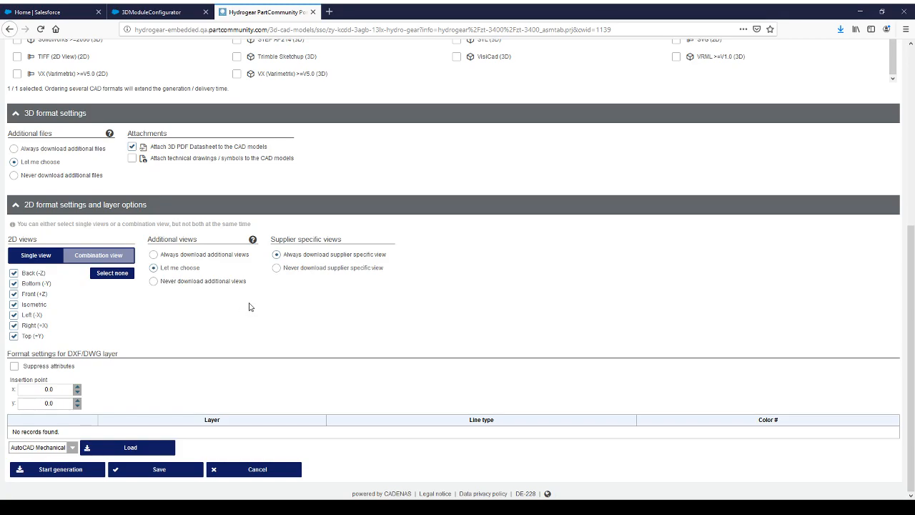
pyautogui.scroll(3, 197, 380)
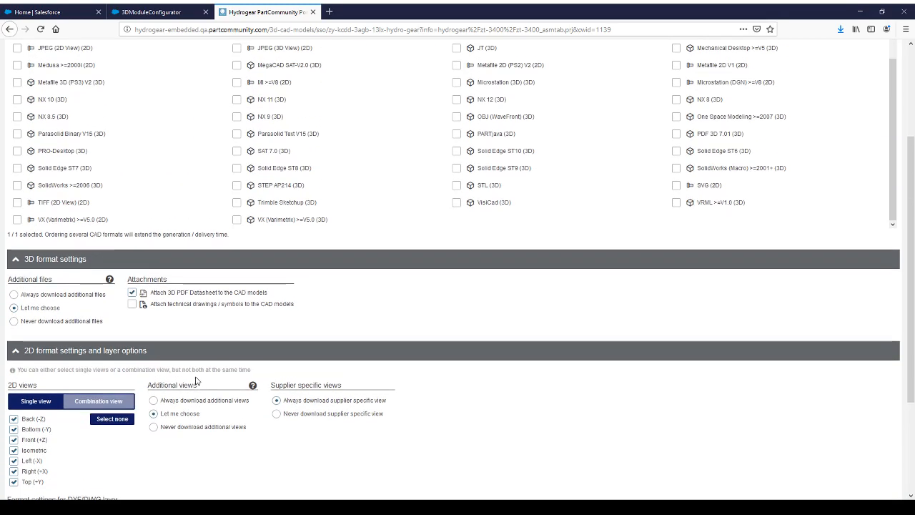
pyautogui.scroll(2, 321, 336)
pyautogui.scroll(-5, 320, 345)
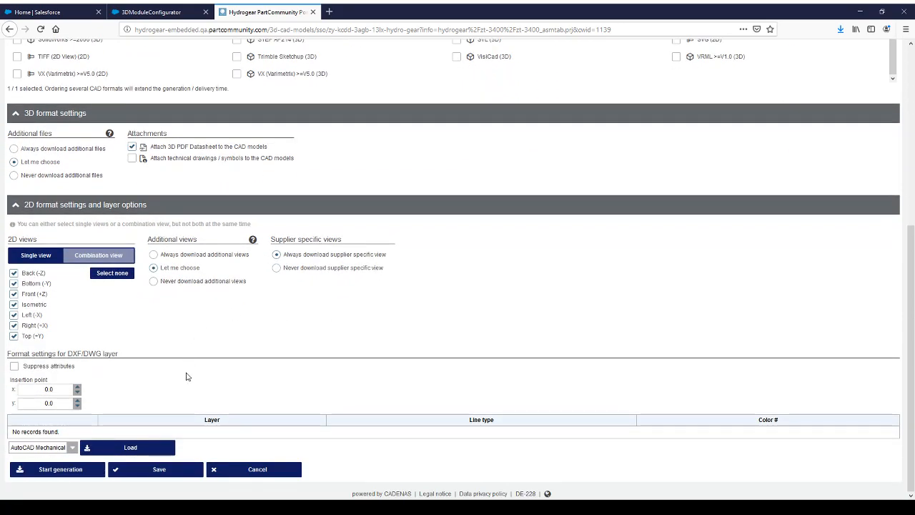
pyautogui.click(65, 469)
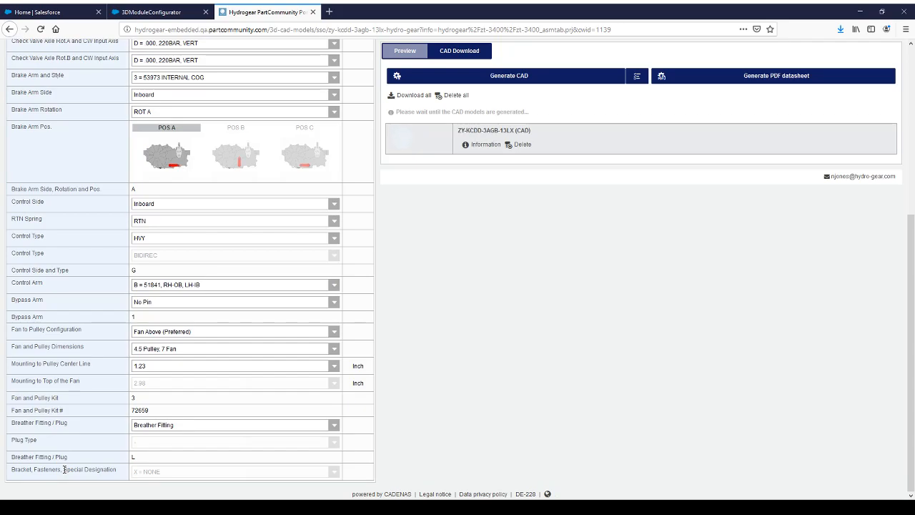
pyautogui.scroll(6, 64, 469)
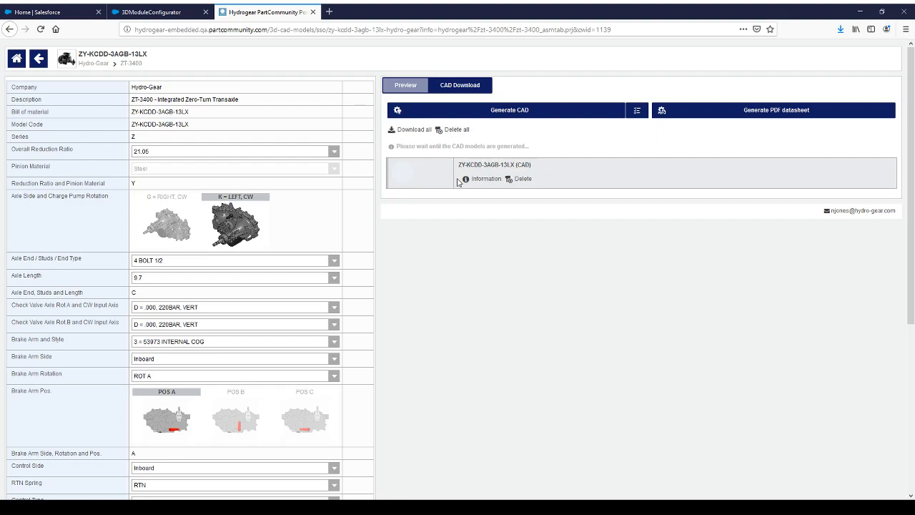
# Change the Brake Arm Pos. of the ZT-3400 configuration to POS B.
pyautogui.scroll(-3, 254, 194)
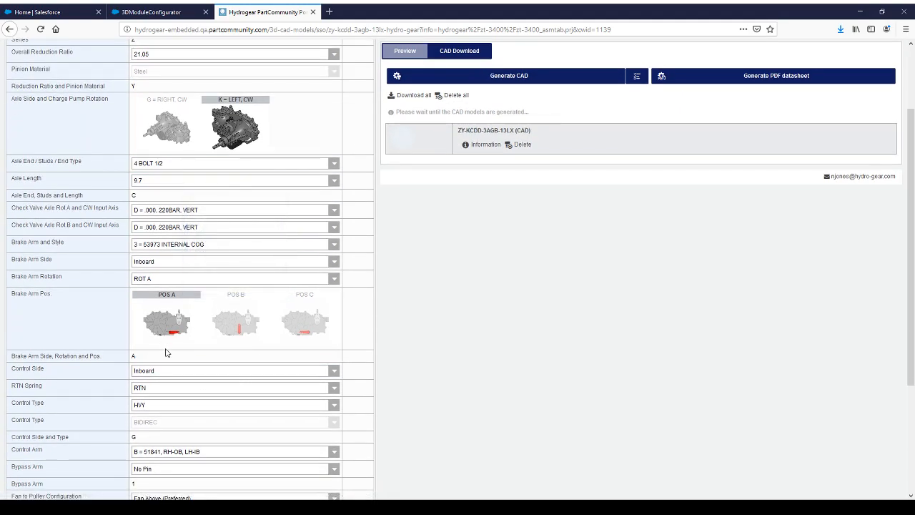
pyautogui.click(236, 323)
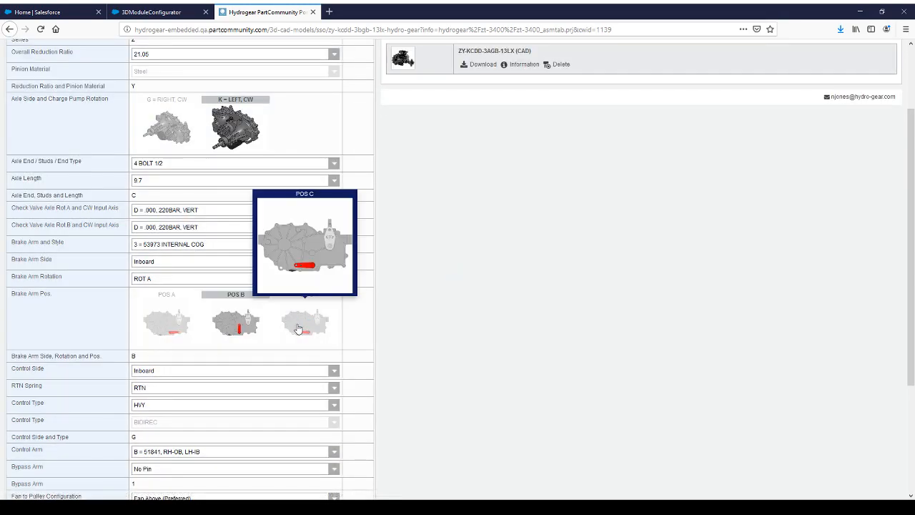
pyautogui.scroll(3, 300, 327)
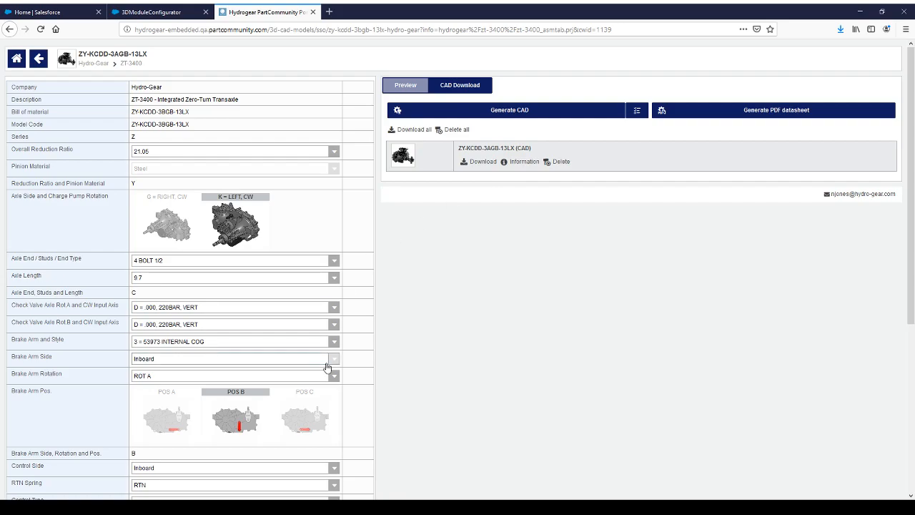
pyautogui.scroll(-8, 220, 312)
# Download the generated CAD model ZY-KCDD-3AGB-13LX.
pyautogui.scroll(8, 351, 262)
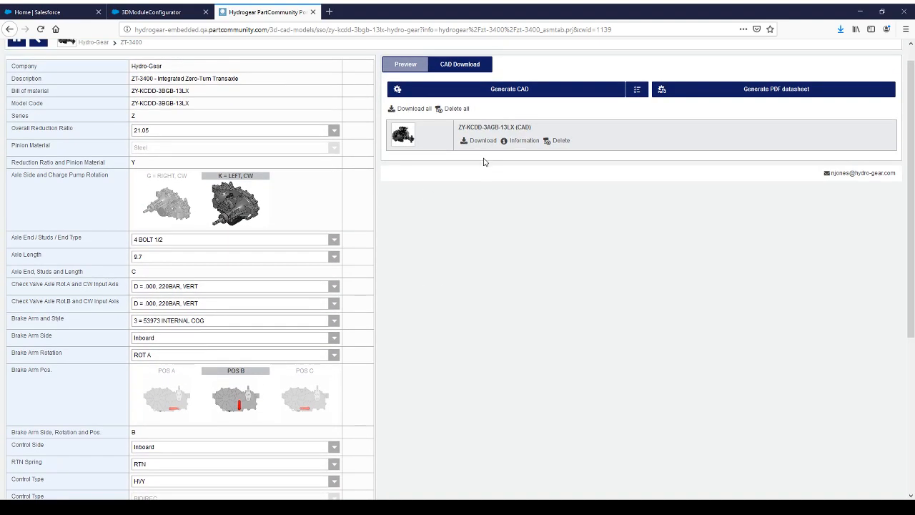
pyautogui.scroll(1, 472, 159)
pyautogui.click(476, 163)
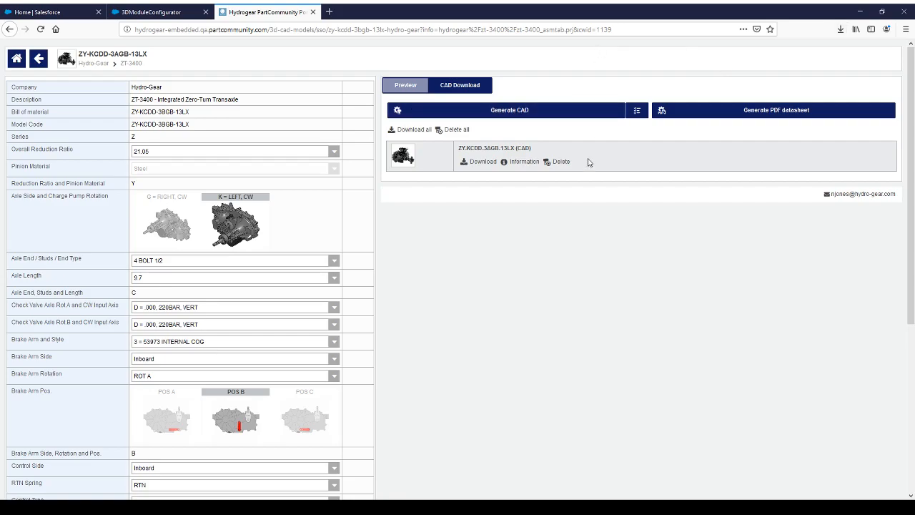
# Leave the ZT-3400 configuration and return to the Hydro-Gear product overview.
pyautogui.scroll(-1, 590, 153)
pyautogui.scroll(1, 590, 150)
pyautogui.click(35, 64)
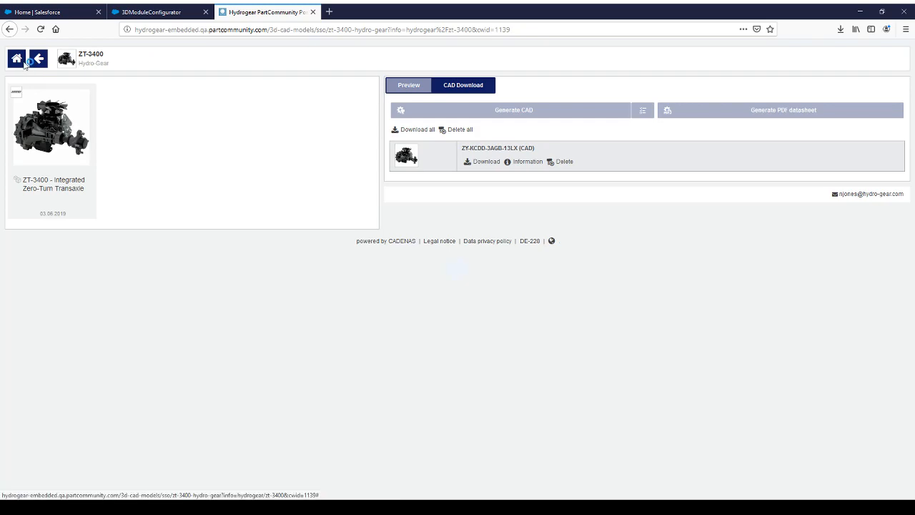
pyautogui.click(21, 61)
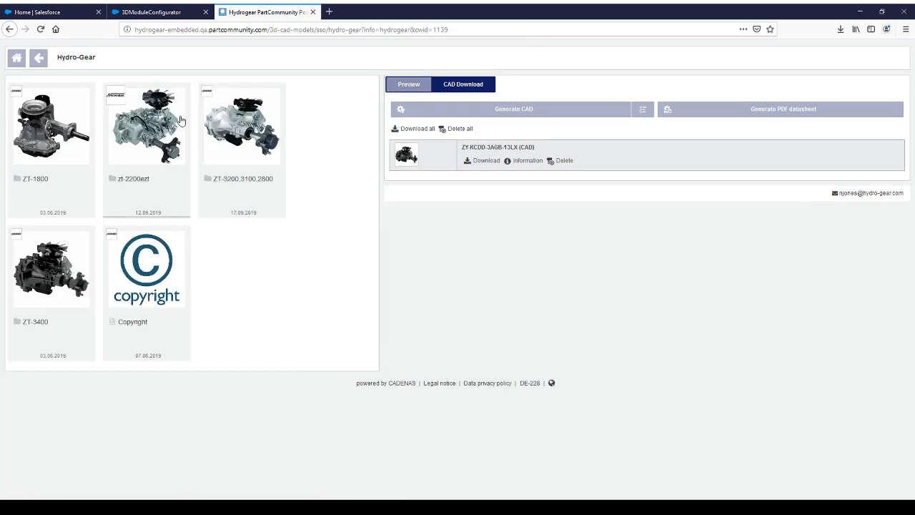